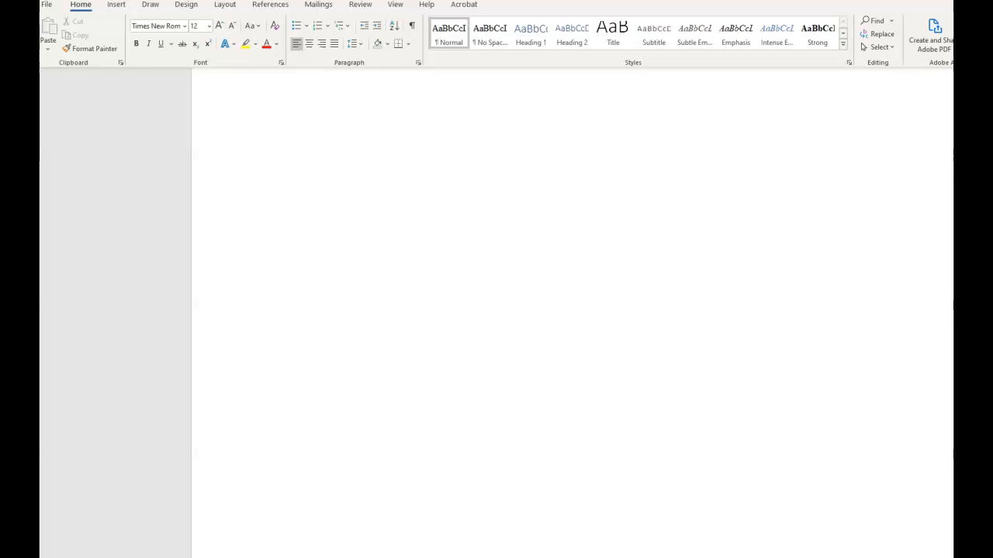
- Open the page header and insert a right-aligned page number at the top of the page using the Plain Number 3 style
double_click(506, 127)
left_click(456, 122)
scroll(456, 126, "up", 2)
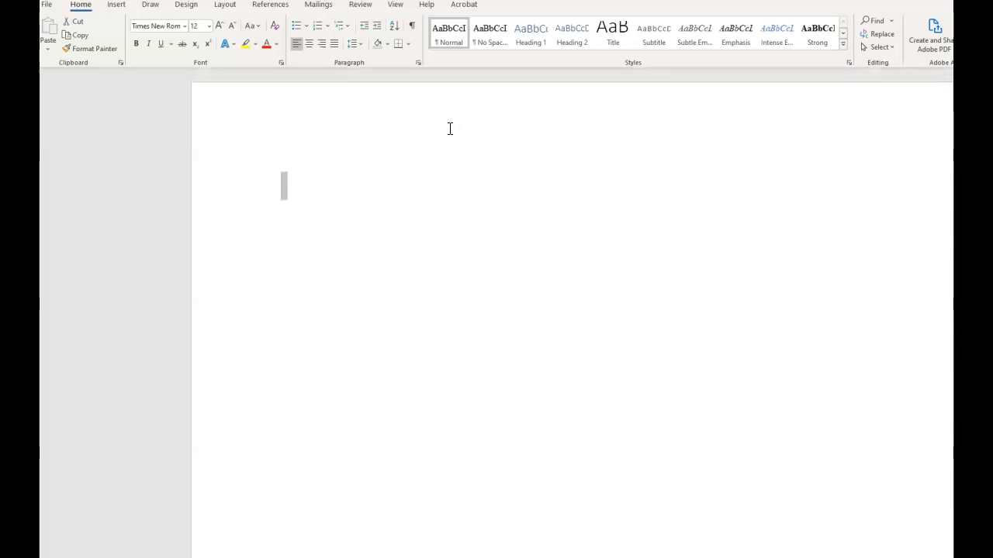
double_click(405, 148)
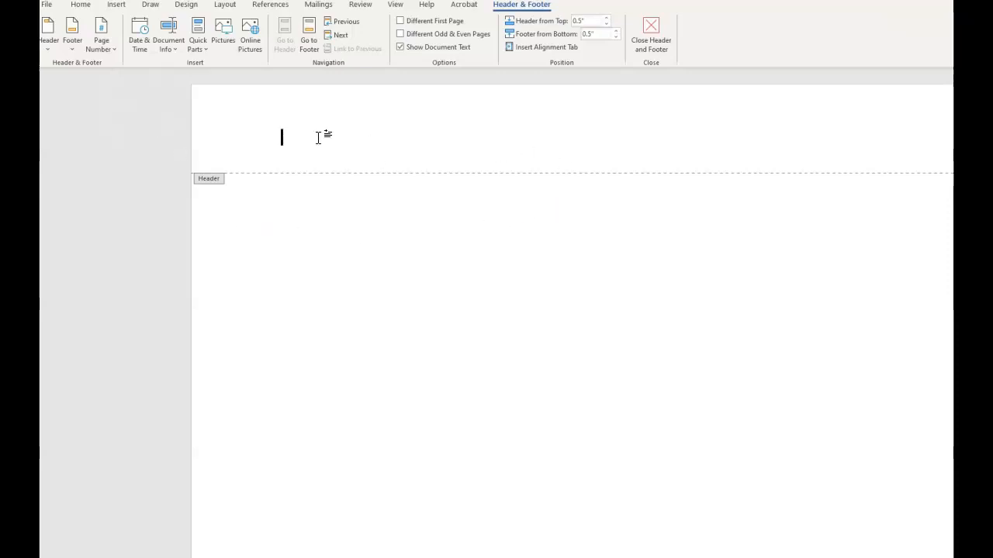
left_click(106, 44)
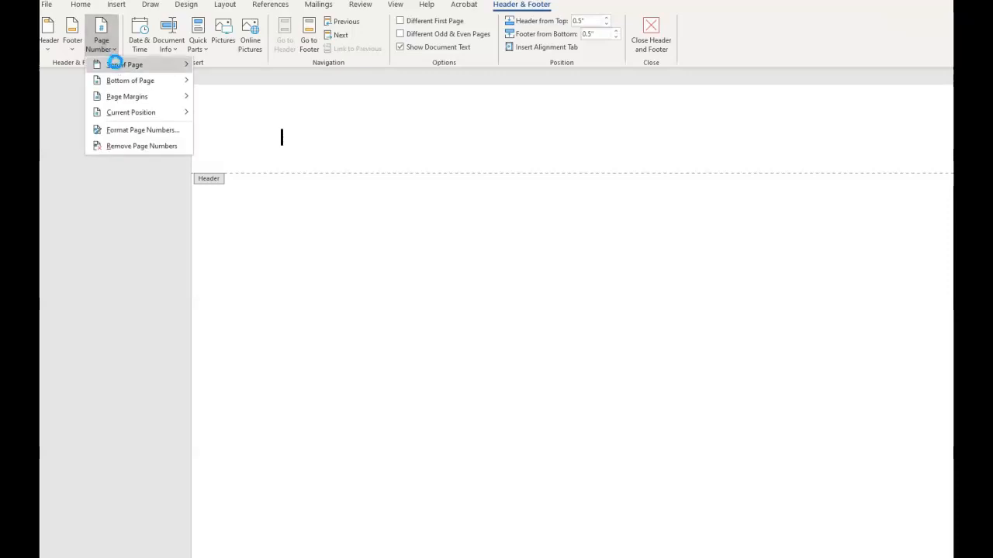
mouse_move(119, 65)
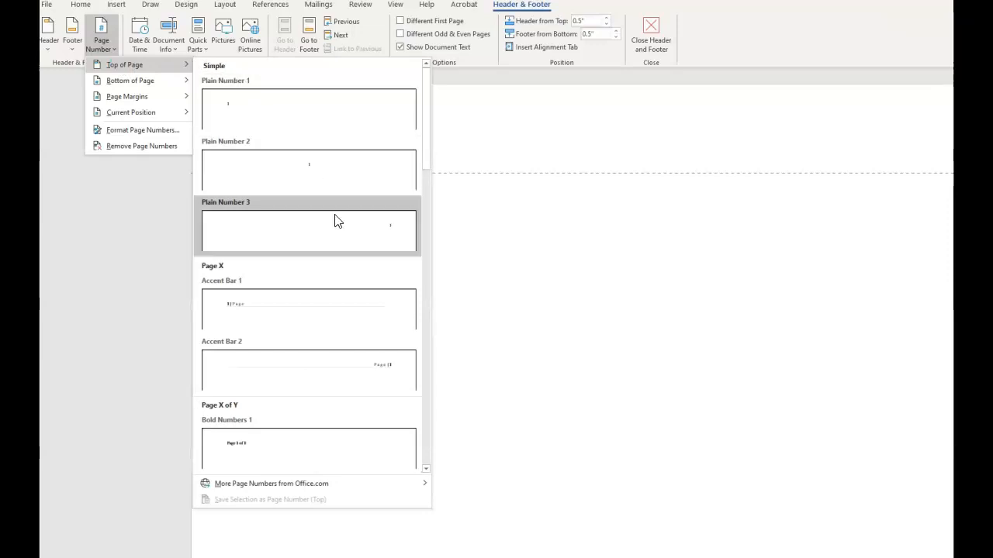
left_click(358, 237)
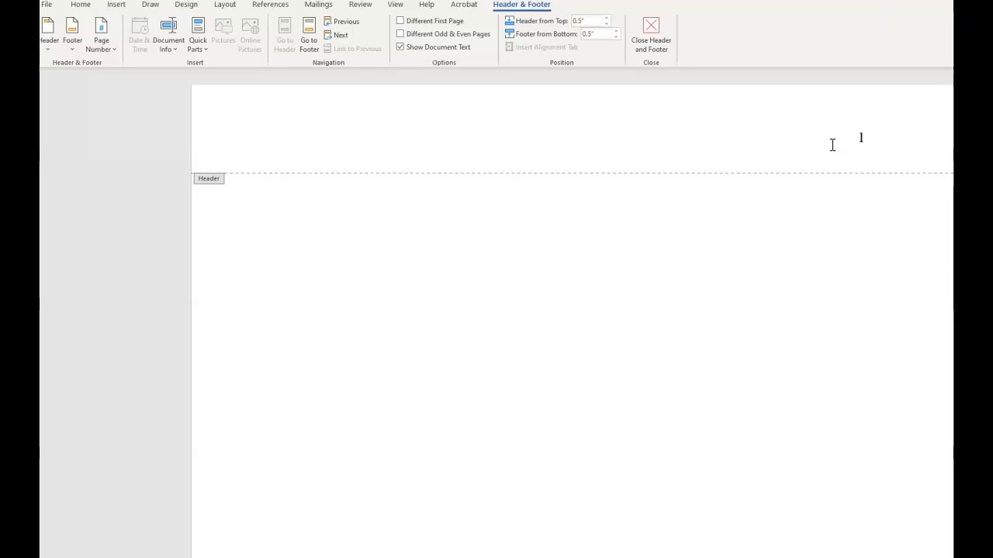
- Add the student's last name before the page number in the header, and return to the document body
type("St")
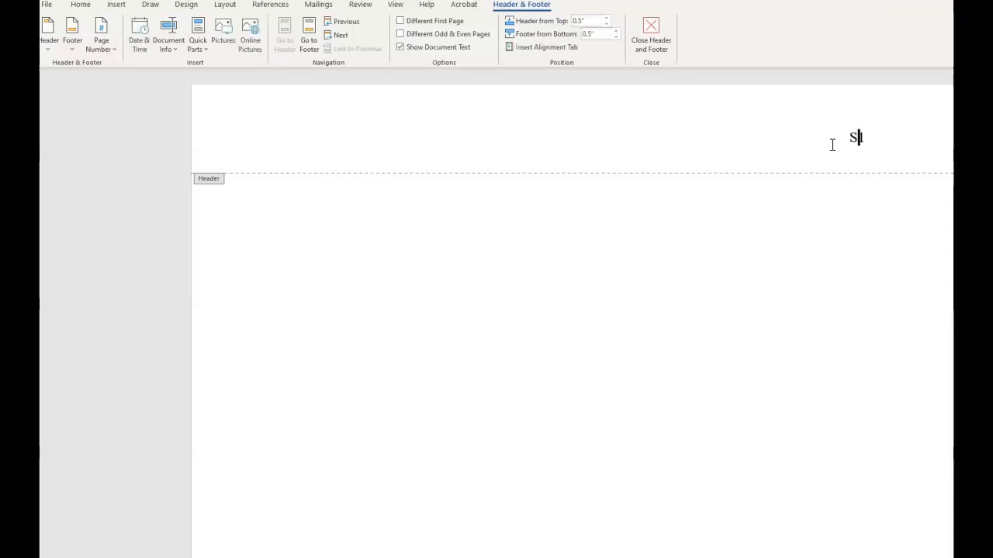
type("udent")
scroll(528, 326, "down", 6)
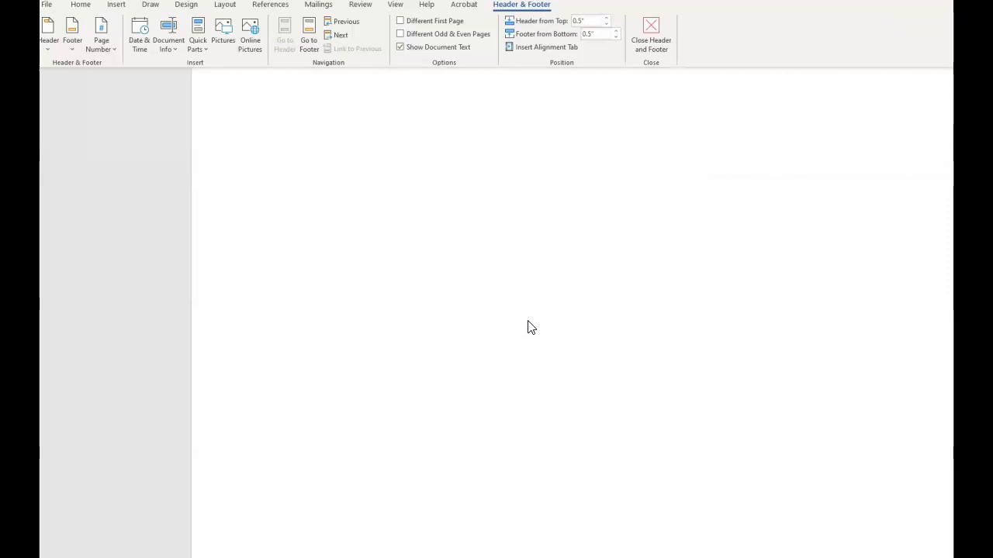
scroll(535, 349, "up", 7)
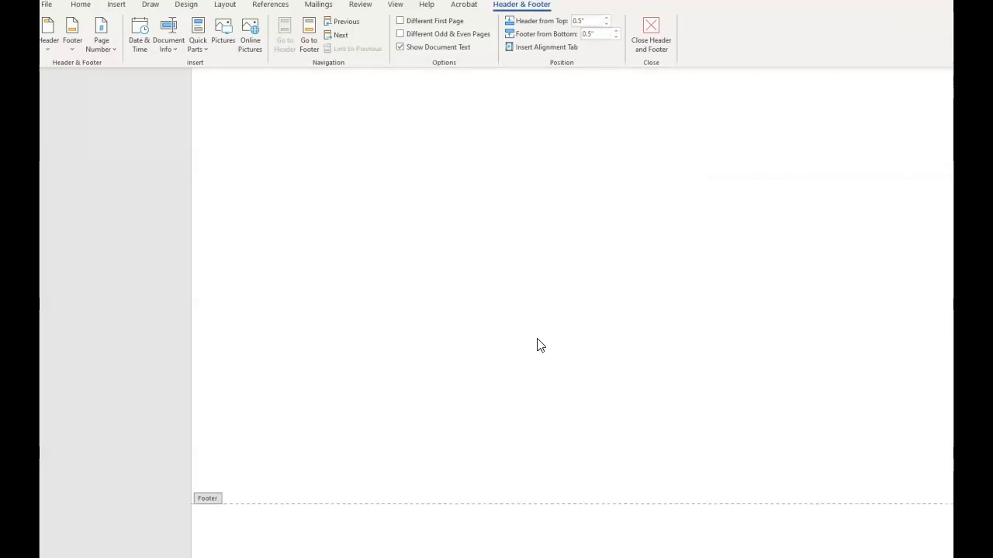
double_click(560, 257)
scroll(494, 314, "down", 1)
scroll(494, 314, "up", 1)
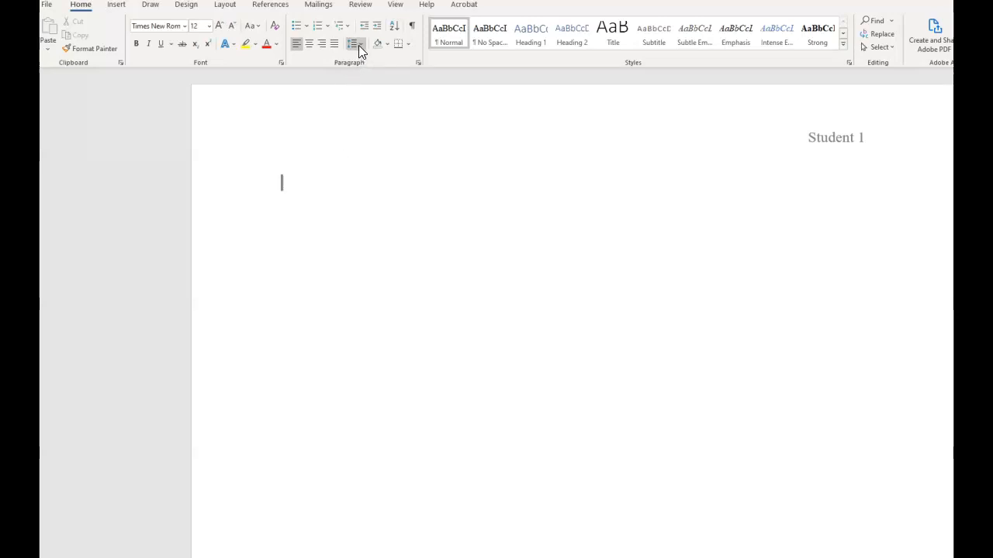
- Set paragraph spacing after to 0 pt and line spacing to Double, as the default for this document only
left_click(417, 62)
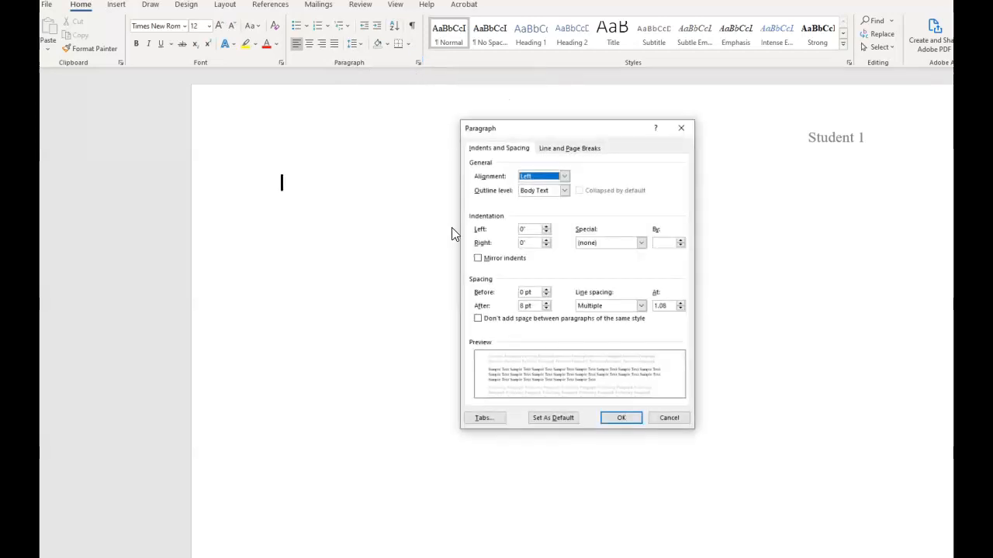
left_click(547, 303)
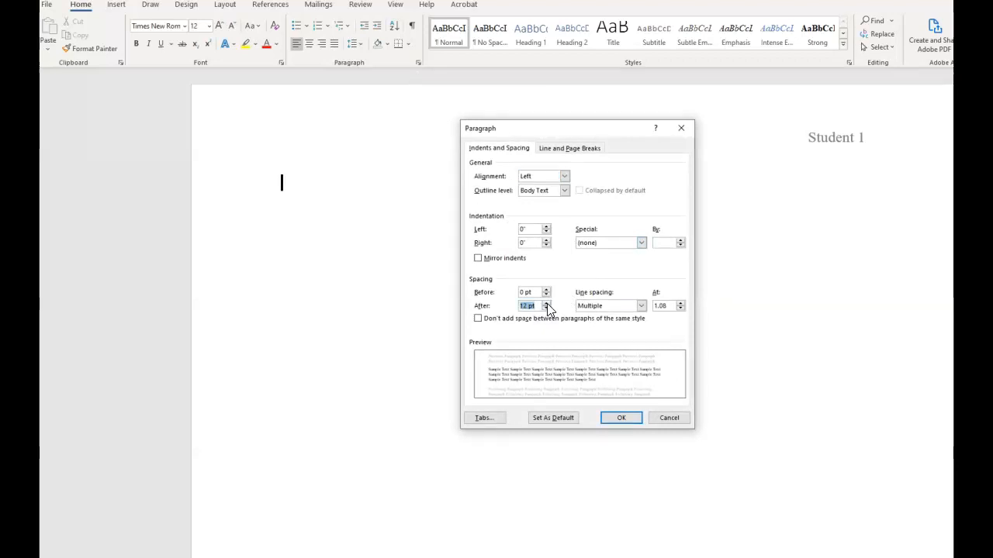
left_click(547, 310)
left_click(547, 309)
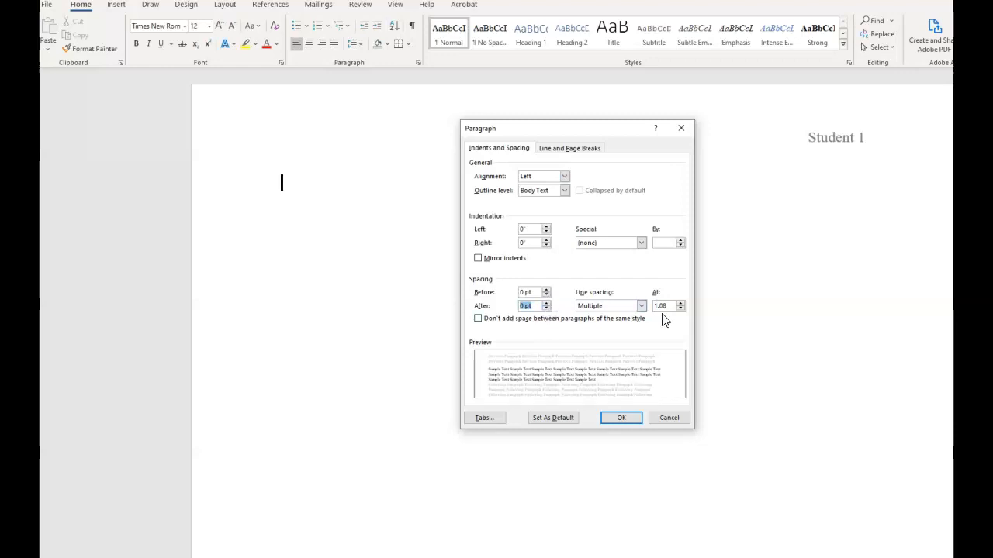
left_click(642, 306)
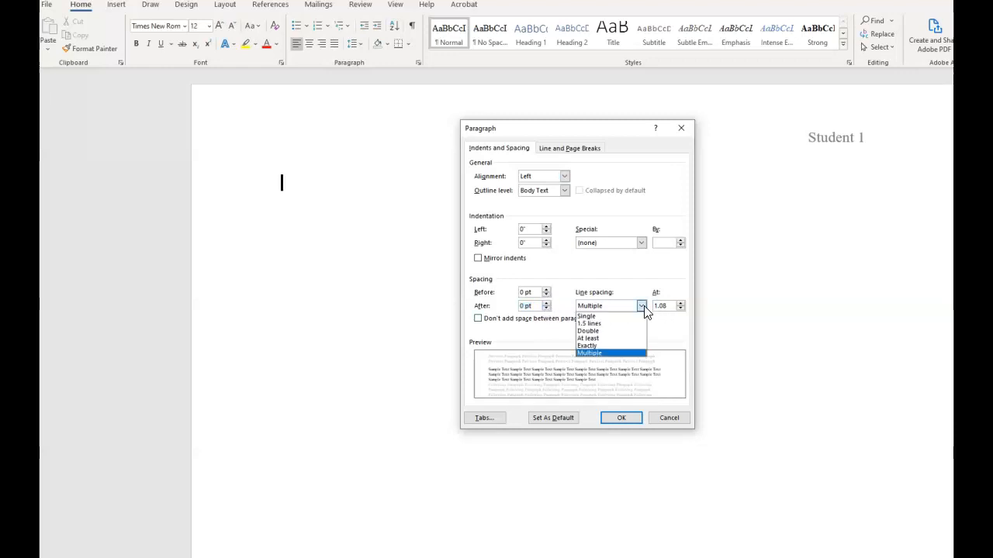
left_click(606, 332)
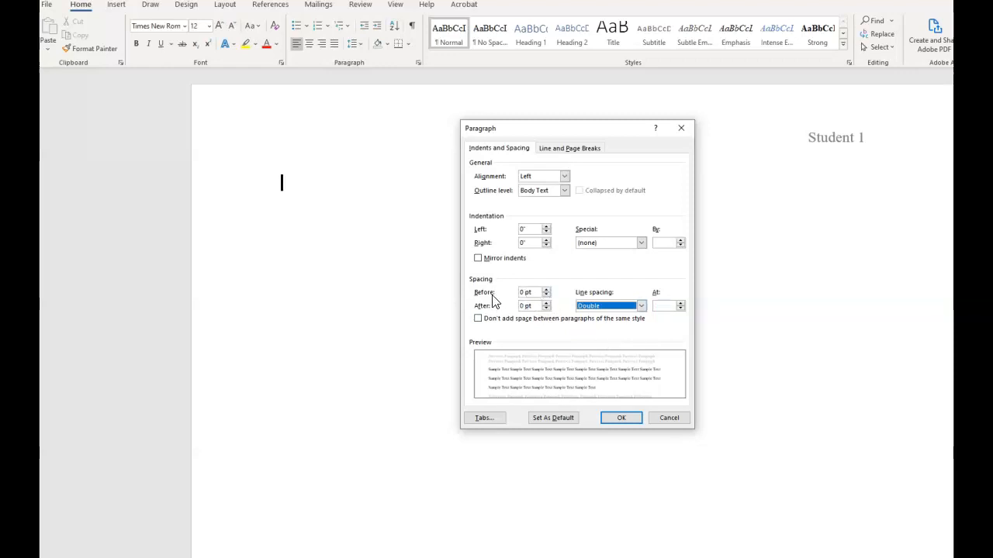
left_click(553, 417)
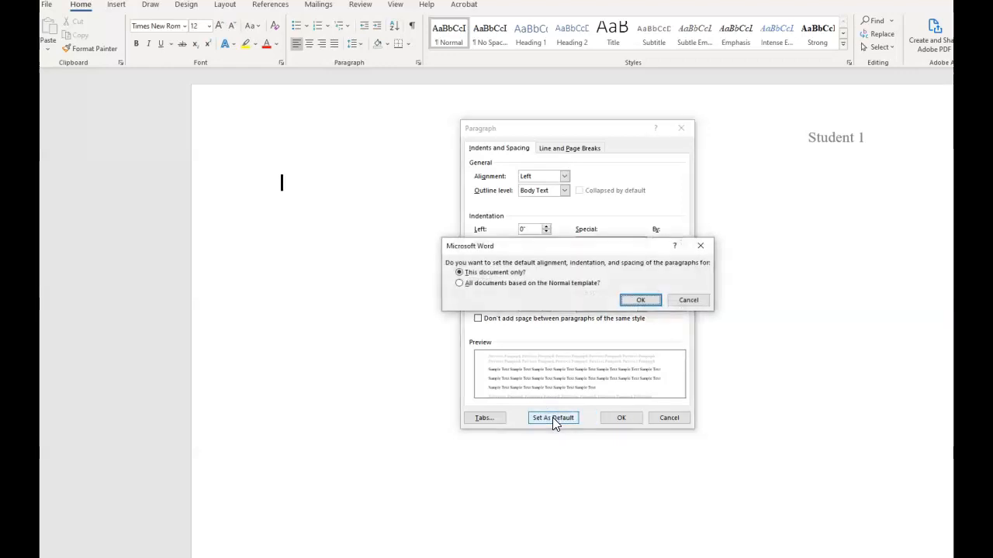
left_click(631, 302)
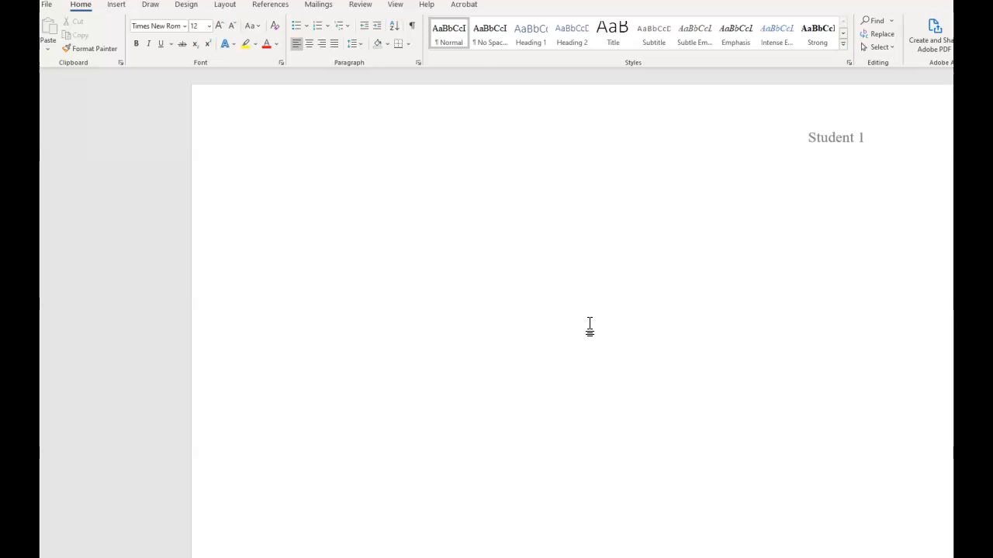
- Enter the student's full name on the first line and the professor's title and name on the second
type("Joe Student")
key("Return")
type("Pro")
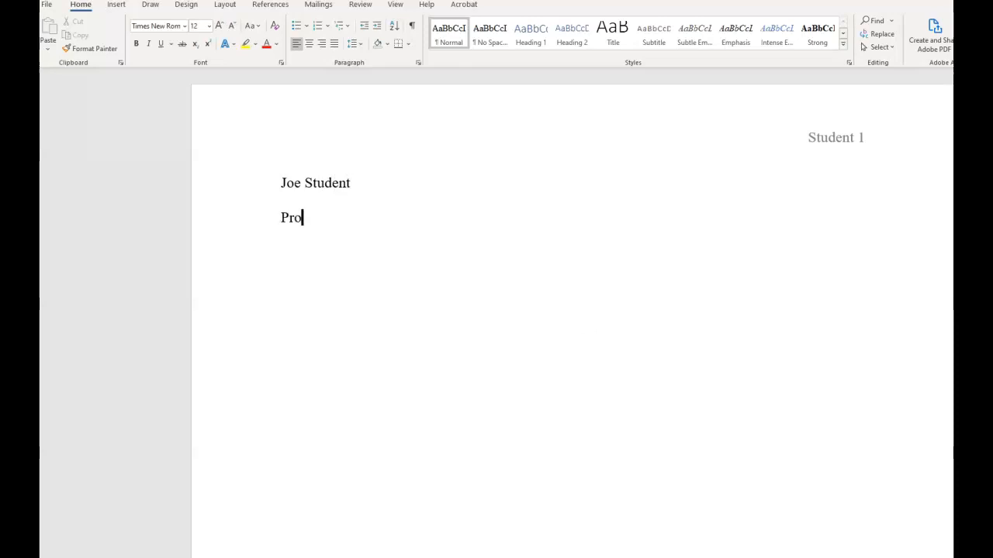
type("fessor Kuntz")
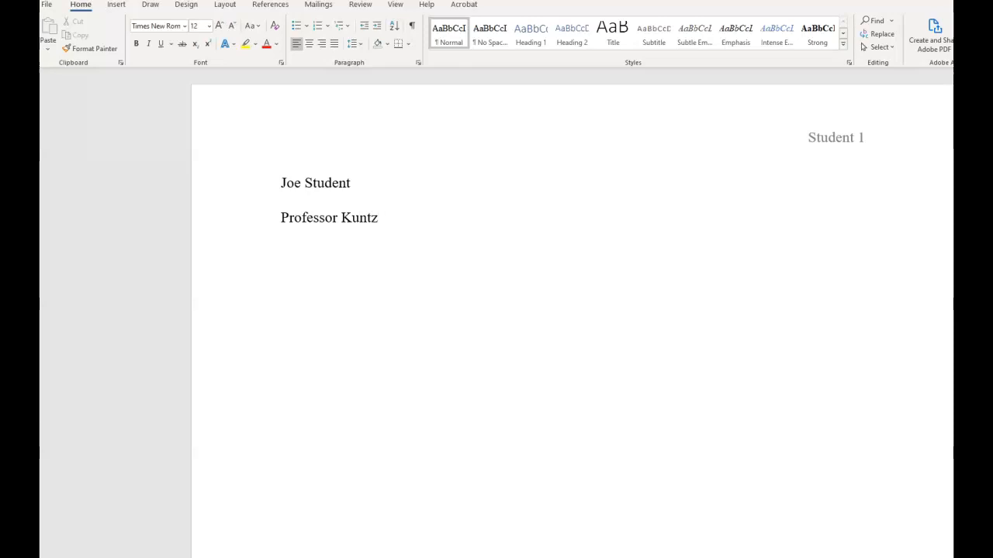
- Add the course line "Engl 101-30" and the date line "1 June 2020" below the professor's name
key("Return")
type("Engl 1")
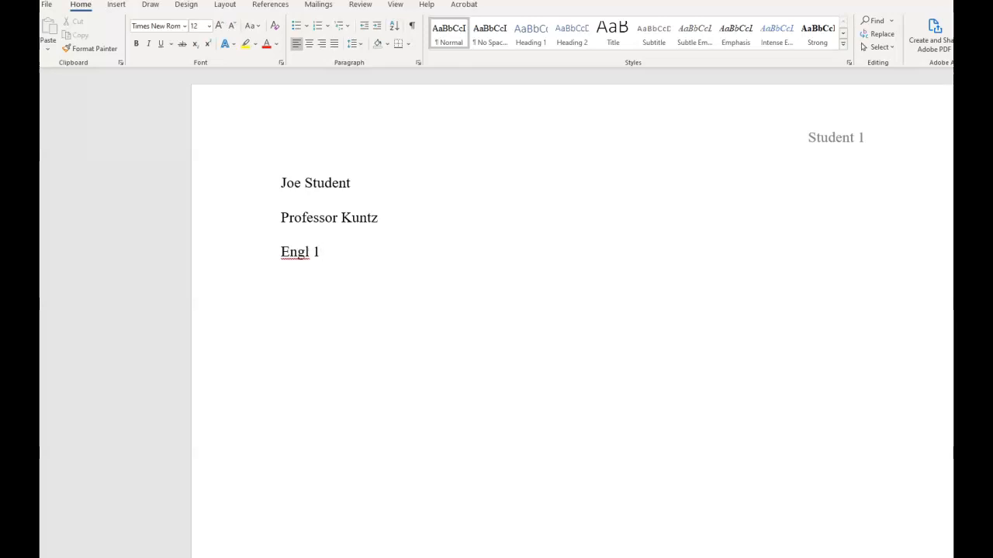
type("01-30")
key("Return")
type("UNE")
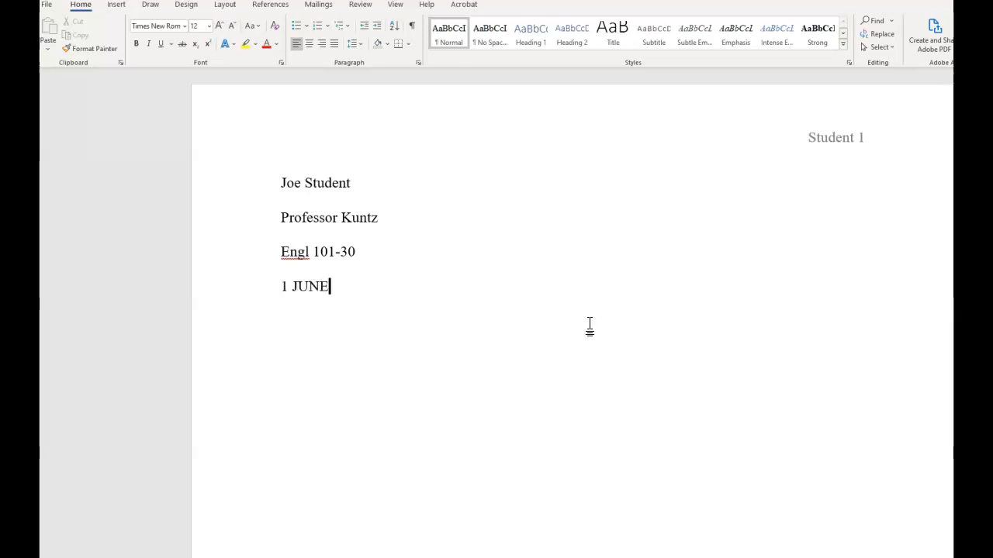
key("BackSpace")
type("une 2022")
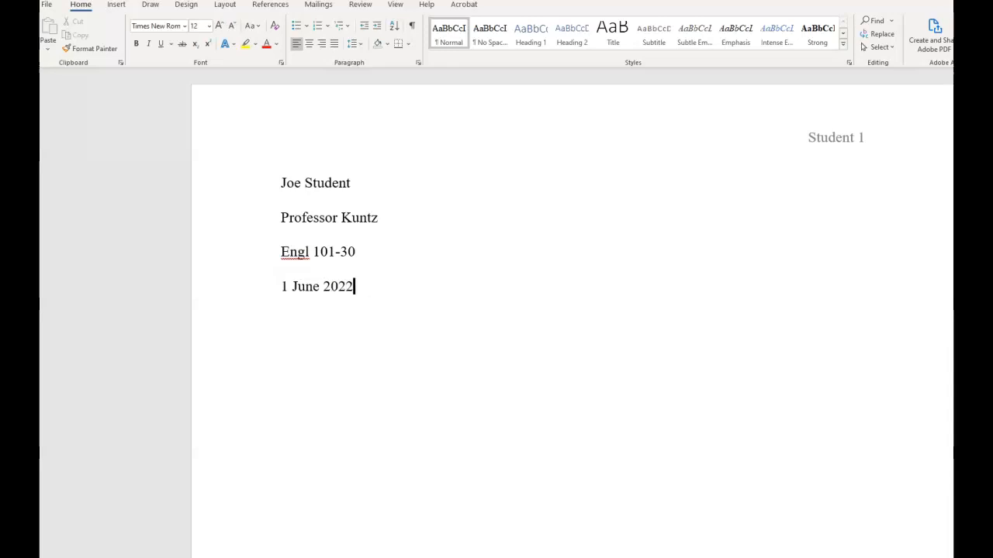
key("BackSpace")
type("020")
- Add the centered title "My Interesting Title" on the line below the date
key("Return")
type("My interesting Title")
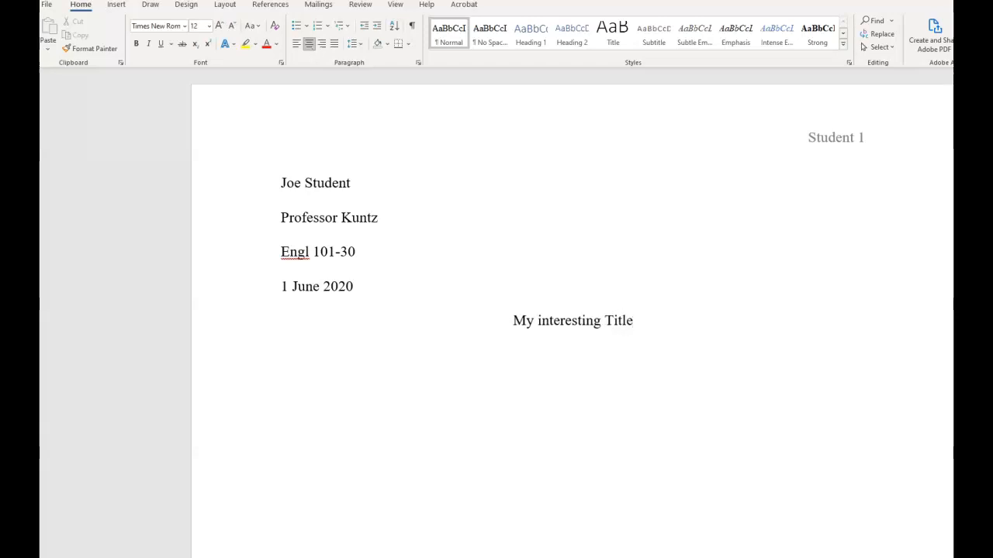
left_click(541, 322)
key("BackSpace")
type("I")
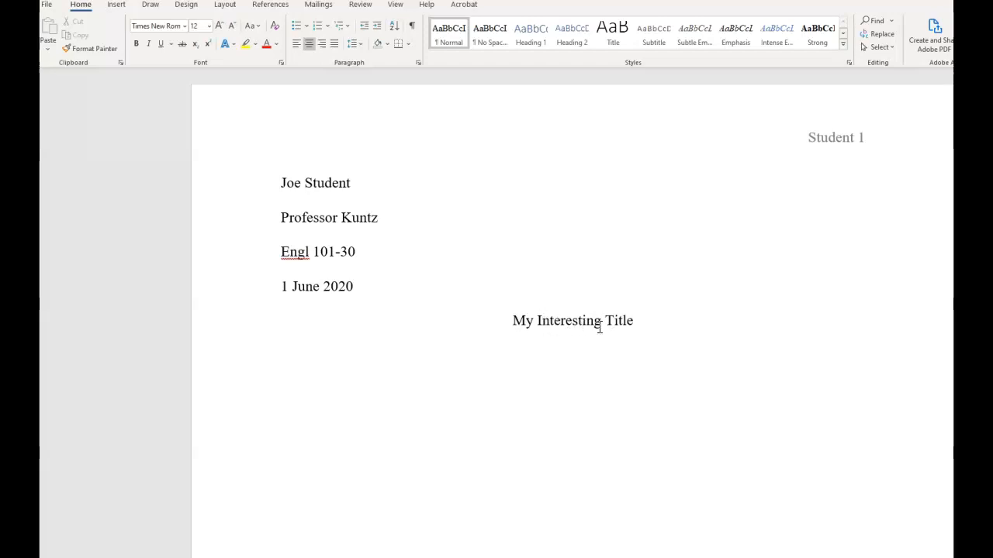
- Examine the fonts available for the paper, including Arial and Calibri
left_click(636, 321)
left_click(184, 25)
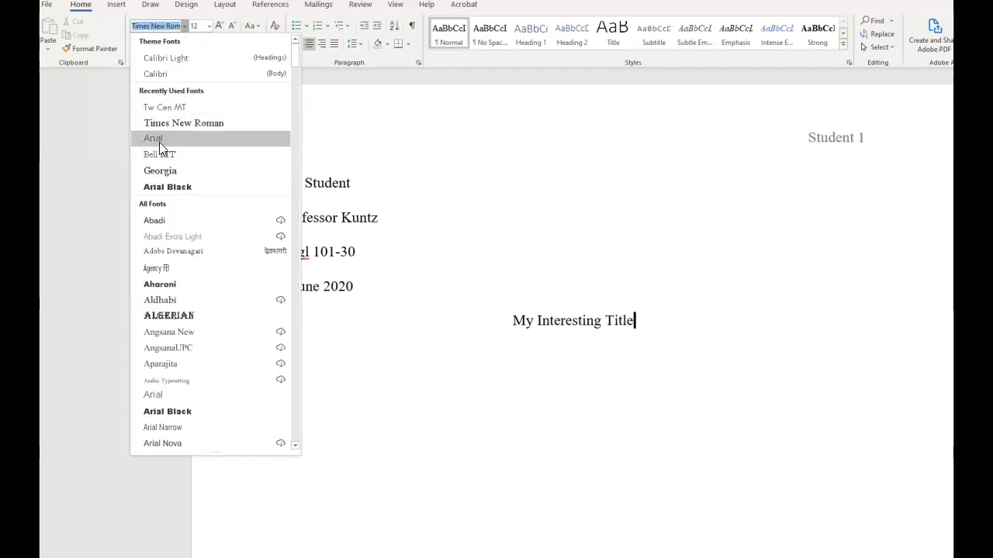
scroll(171, 279, "down", 4)
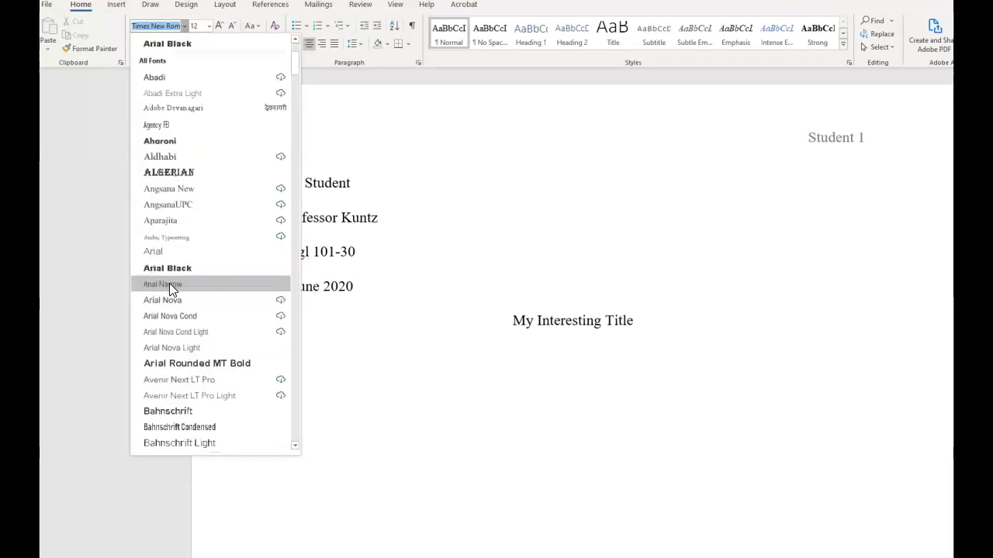
scroll(179, 299, "down", 11)
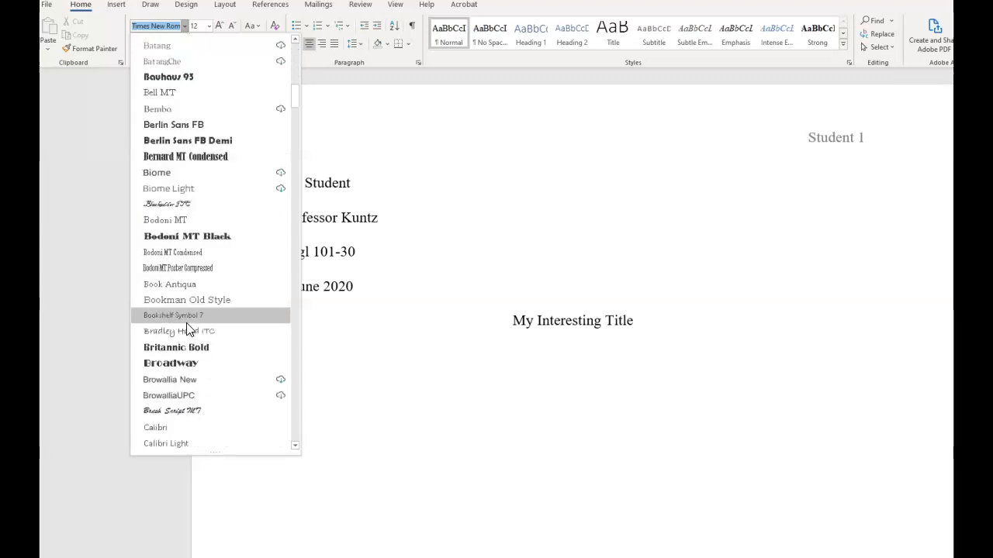
scroll(186, 325, "down", 2)
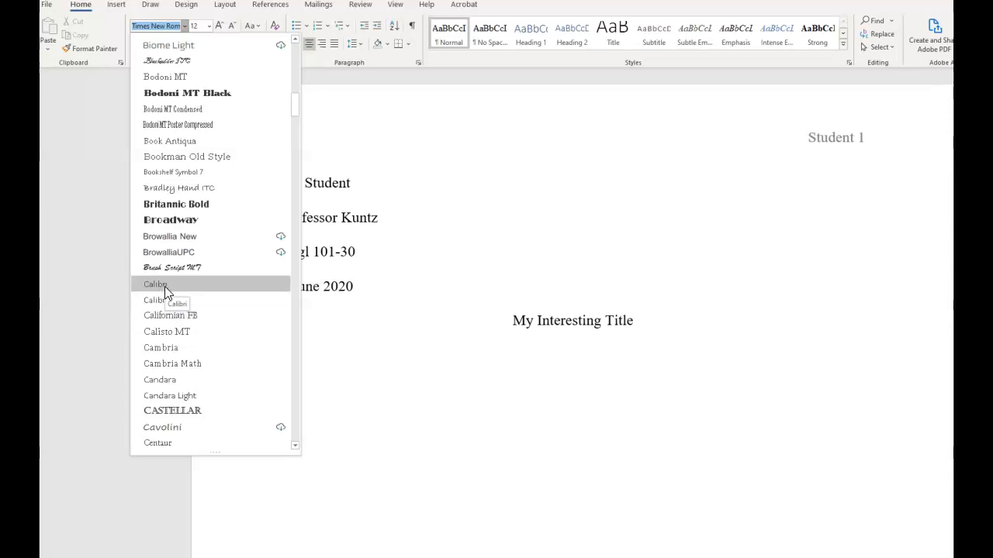
scroll(167, 284, "up", 10)
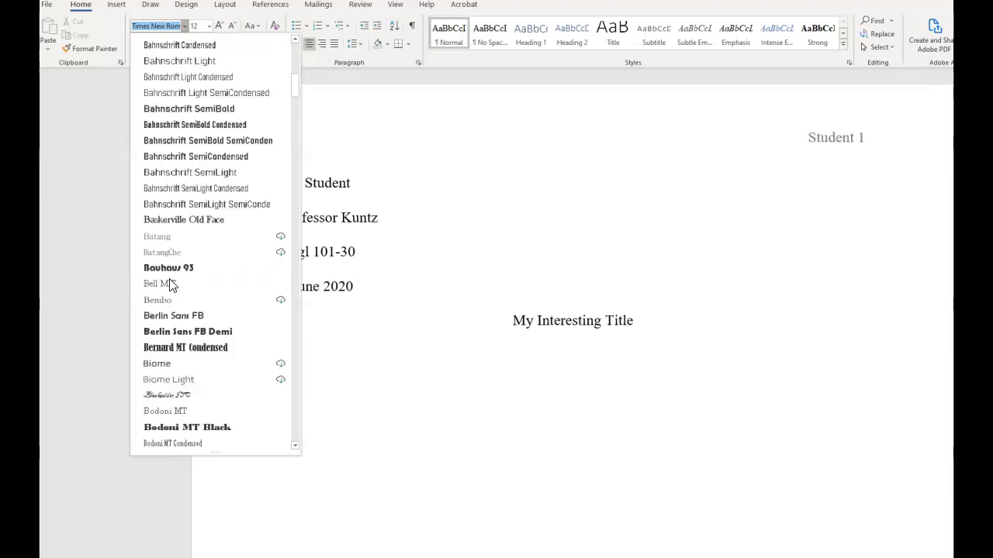
scroll(175, 280, "up", 8)
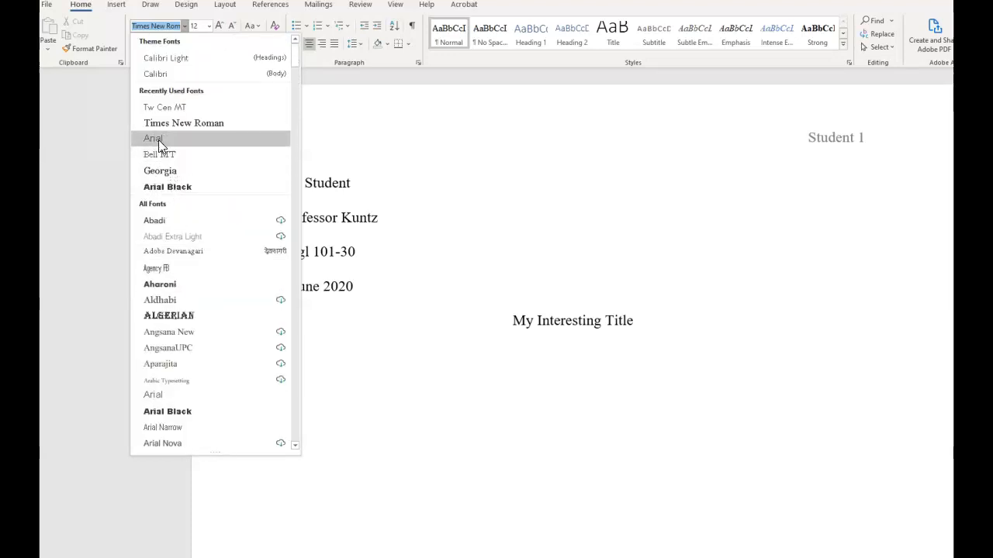
left_click(637, 321)
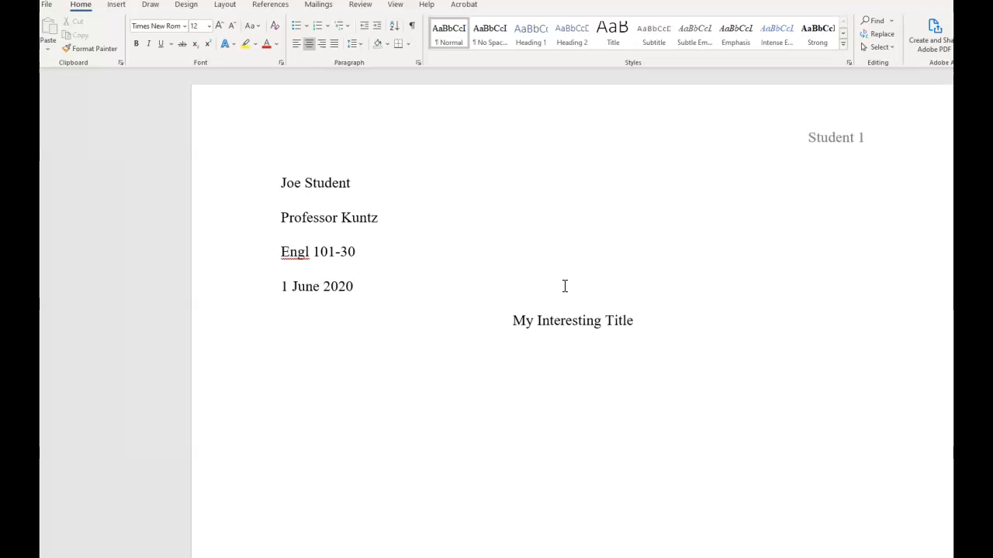
- Start a left-aligned, indented paragraph below the title with "Throughout the community college coursework, you will notice that"
left_click(560, 317)
left_click(667, 324)
key("Return")
left_click(296, 43)
type("Throug")
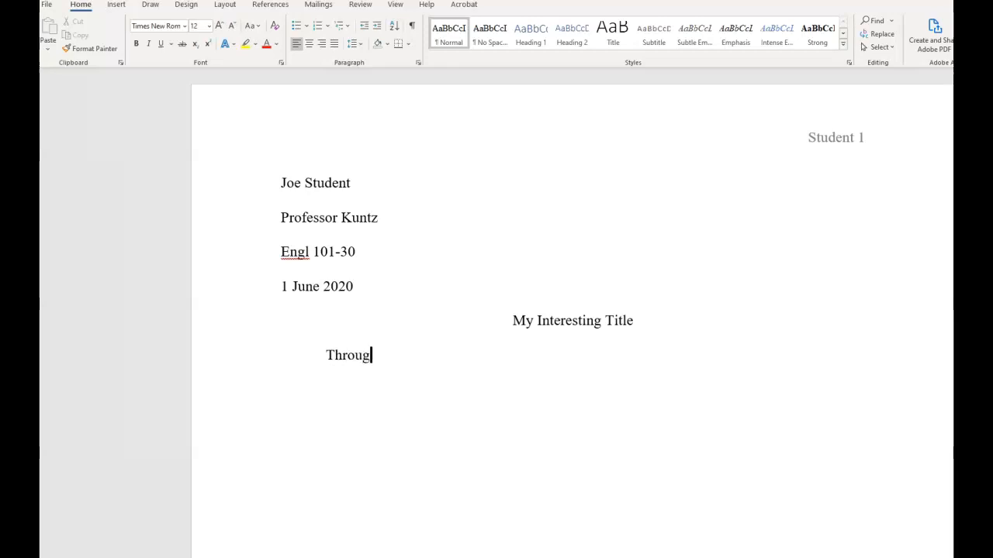
type("hout the community")
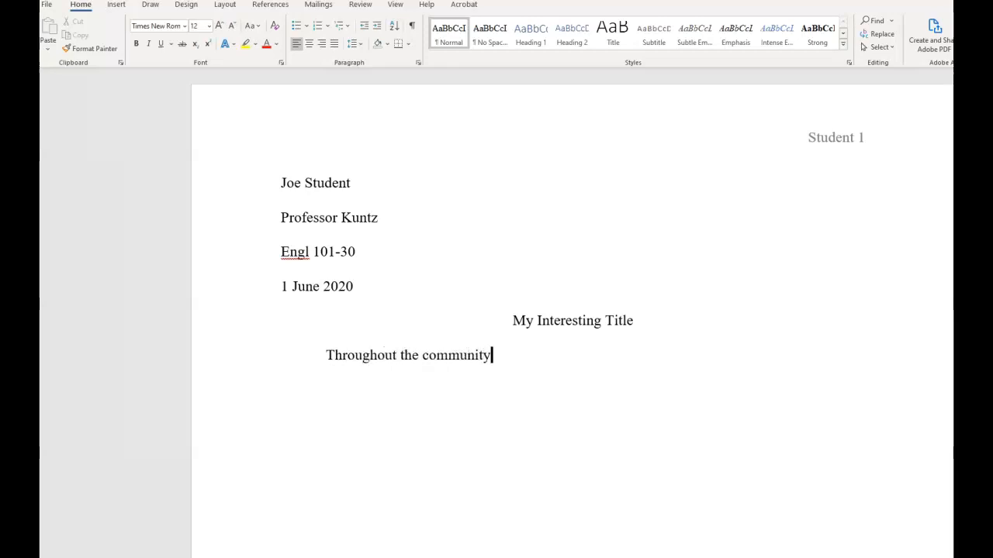
type(" college coursew")
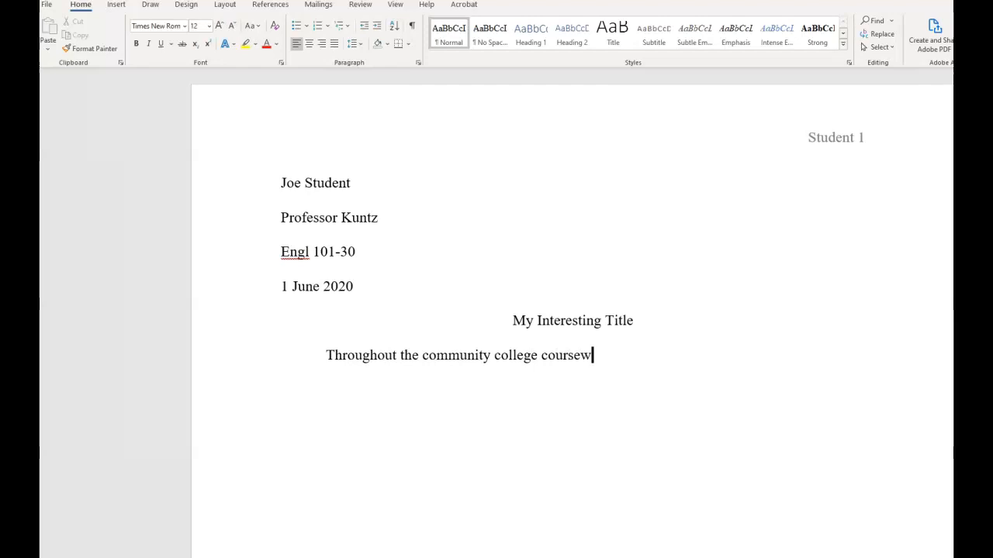
type("ork, you will n")
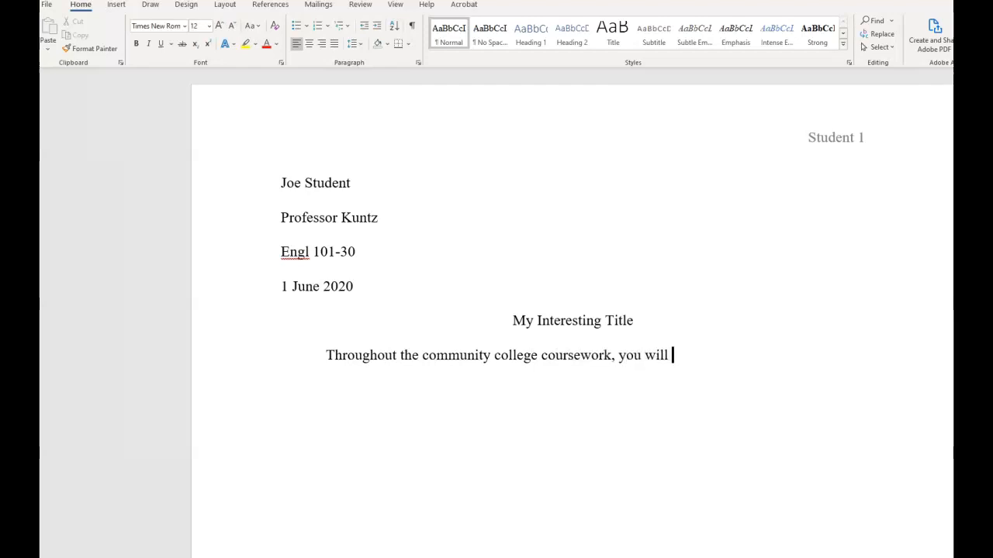
type("tice that")
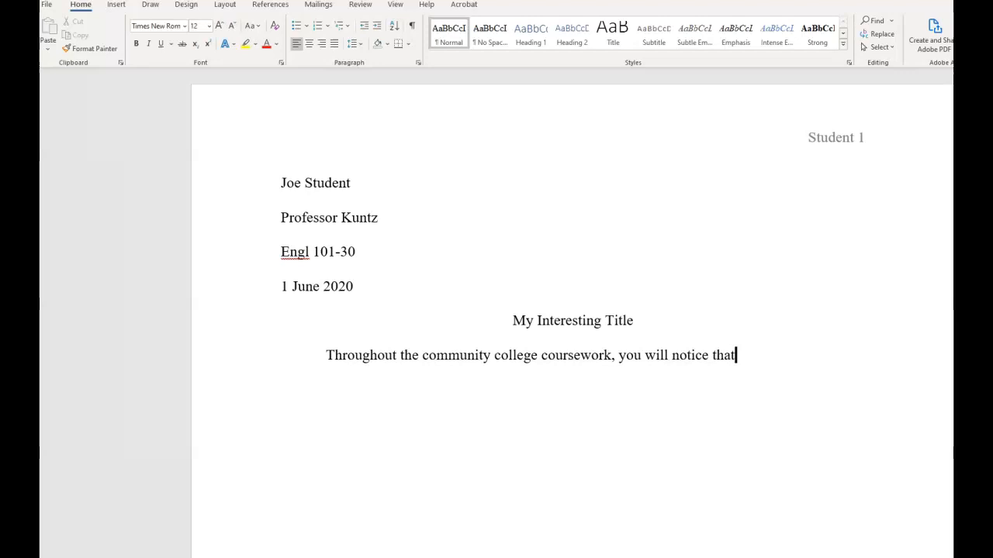
- Finish the paragraph's opening sentence with "instrucstors expects certain requirements with all assignments."
type(" instrucstor")
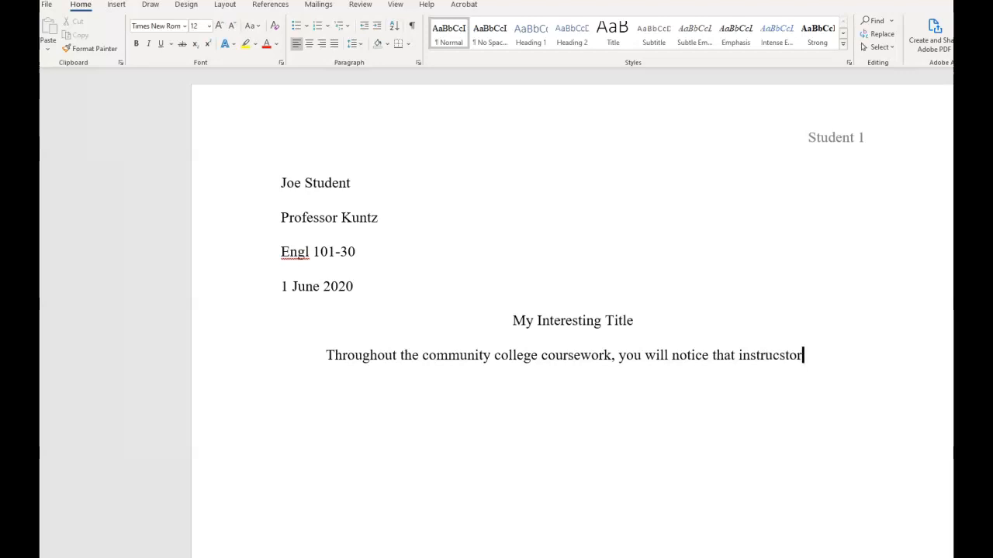
type("s expects s")
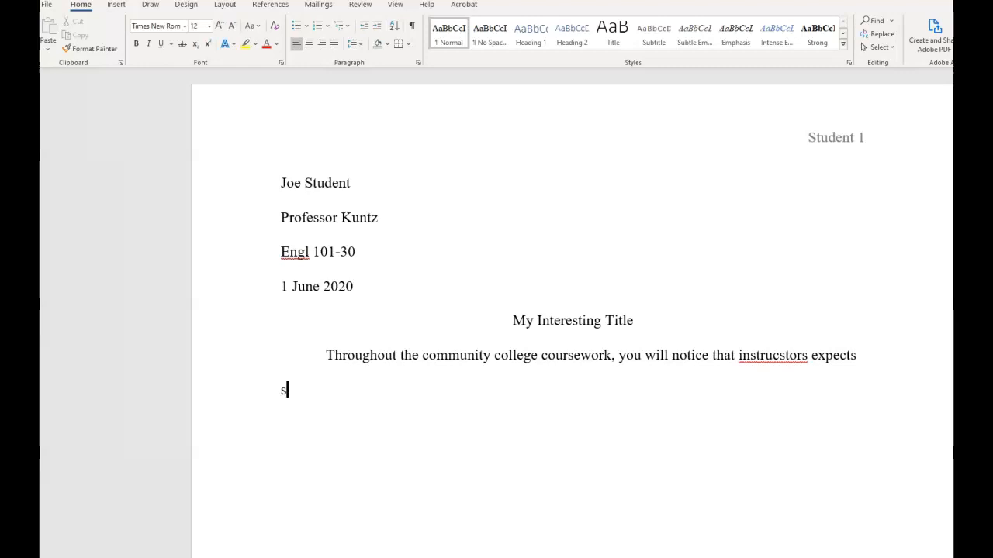
key("BackSpace")
type("certains")
key("BackSpace")
type("requirements wi")
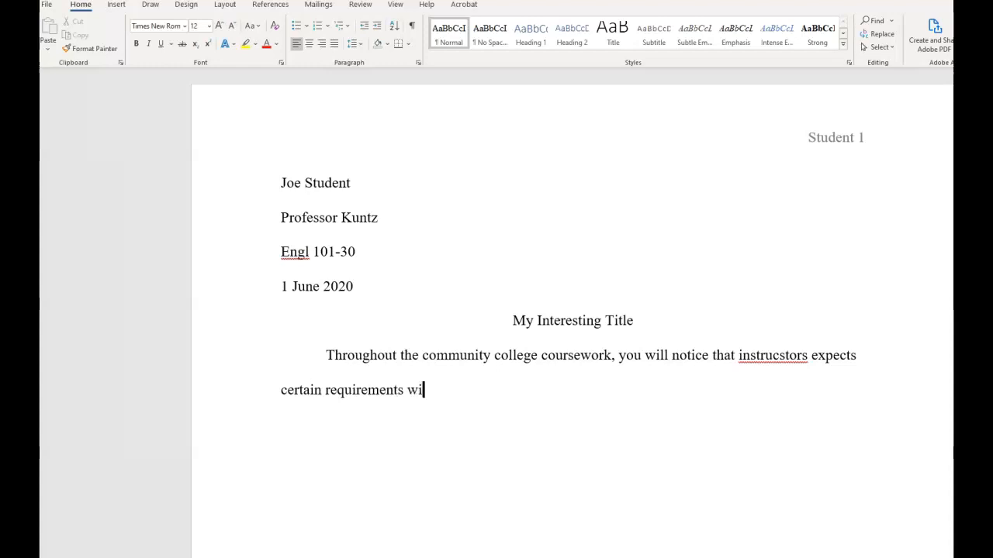
type("th all assignments.")
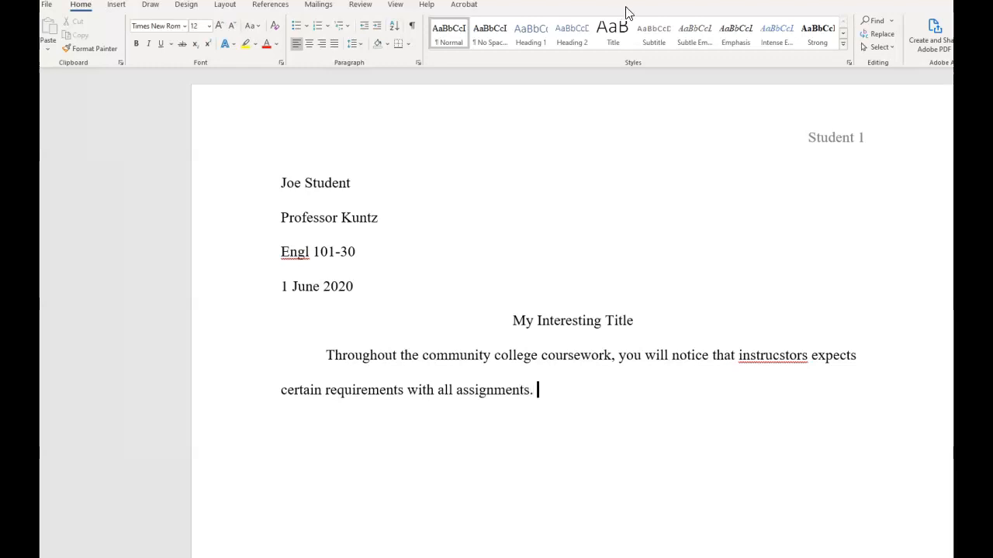
- Correct the misspelled "instrucstors" to the suggested "instructors" and return to the end of the paragraph
right_click(770, 343)
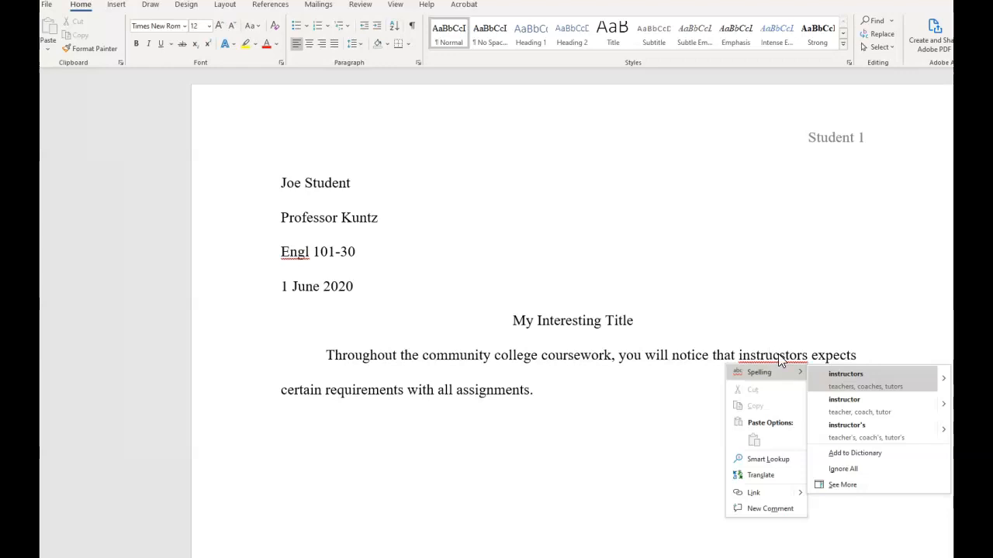
left_click(832, 374)
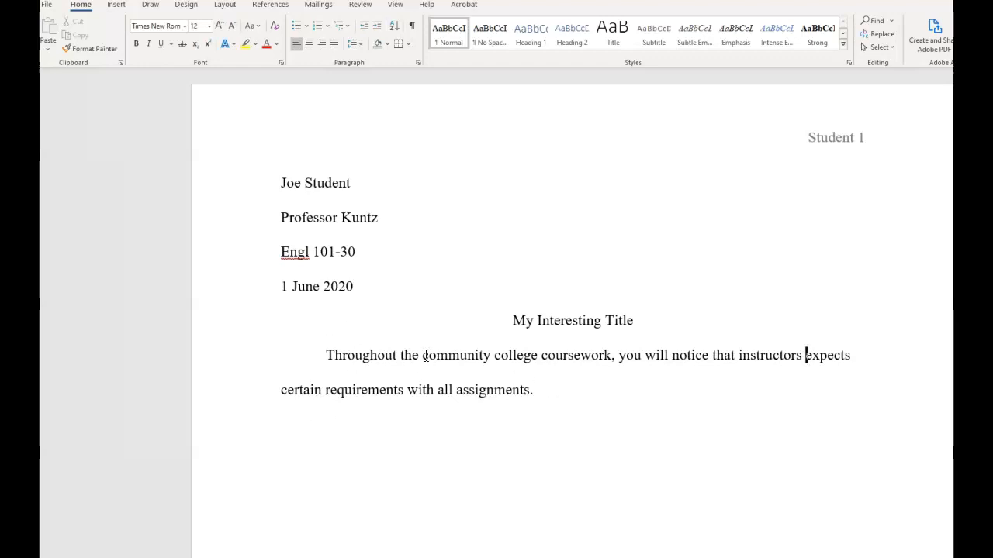
left_click(555, 390)
- Check the paper's top, bottom, left and right margins in the custom page setup settings
left_click(214, 8)
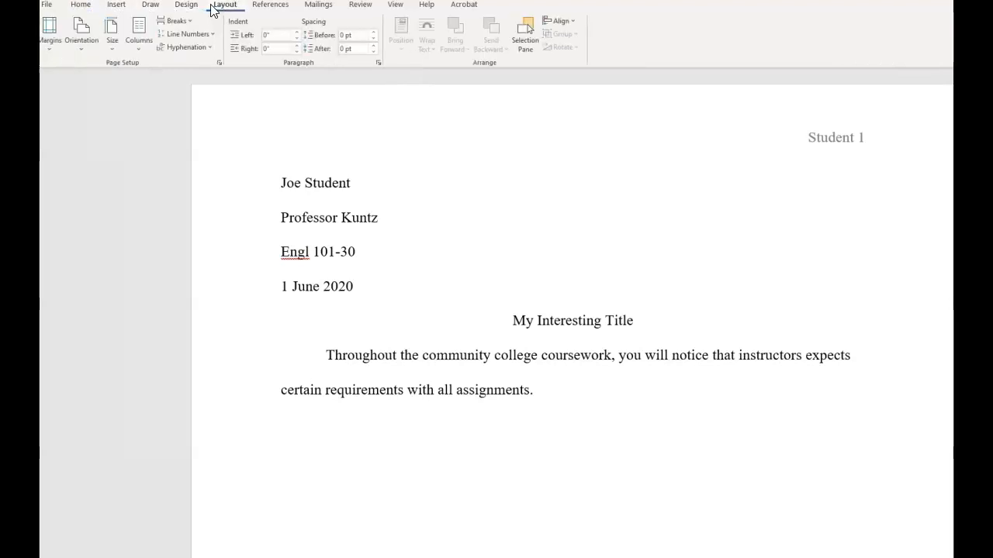
left_click(49, 35)
left_click(100, 343)
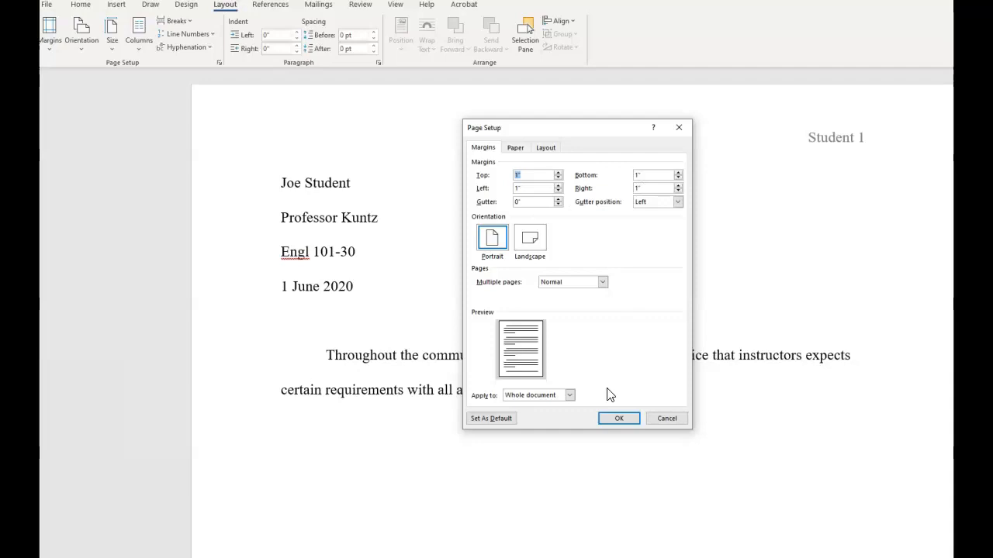
left_click(612, 415)
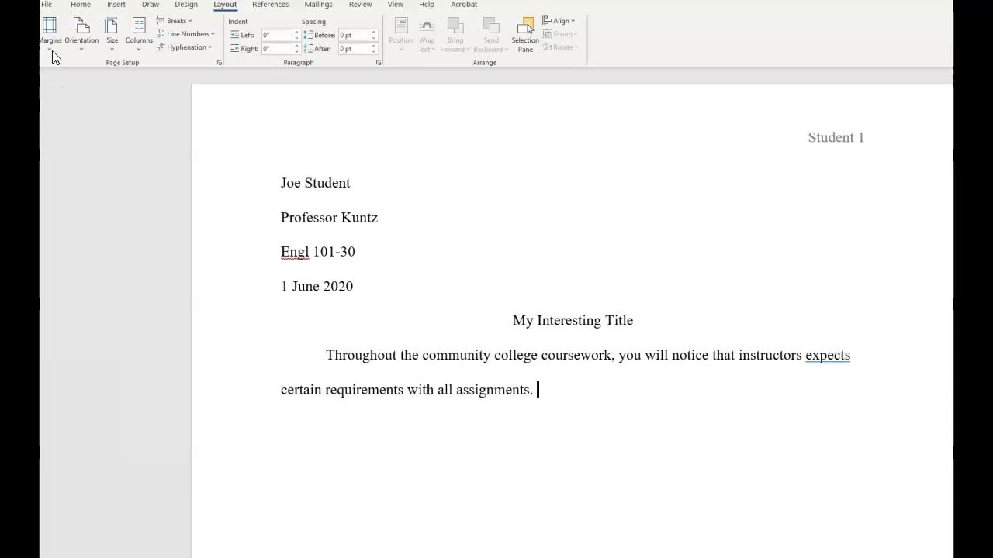
- Begin saving the paper to the Documents folder on this PC and clear the suggested file name
left_click(47, 4)
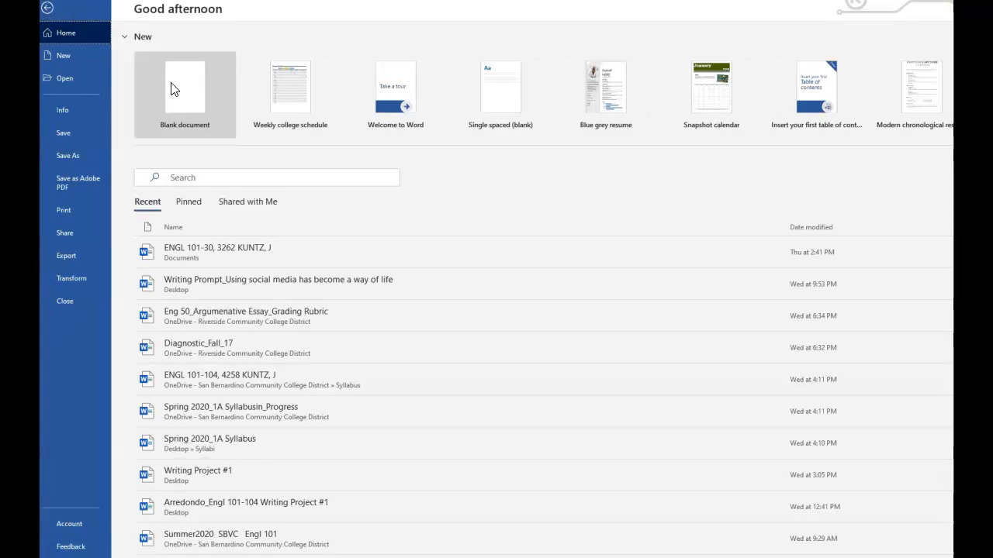
left_click(75, 133)
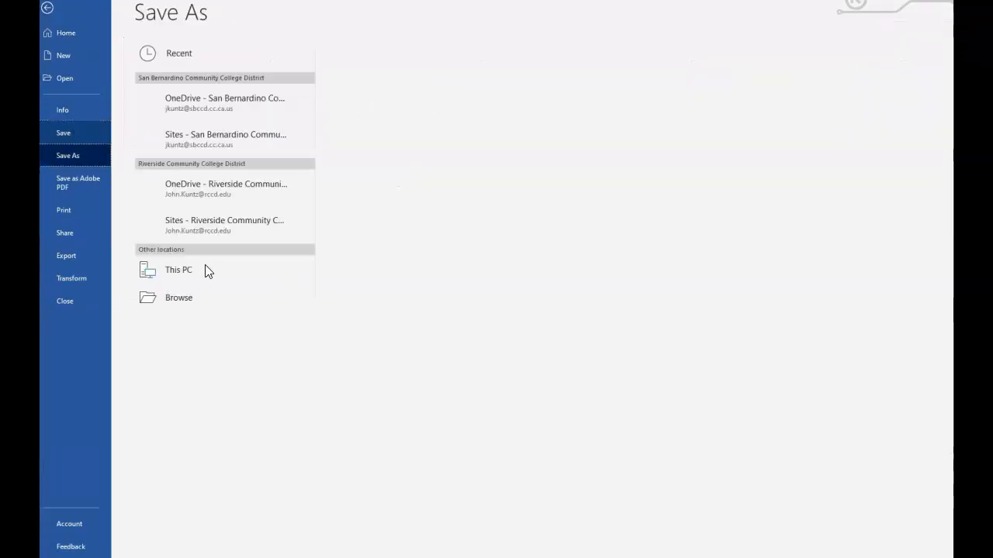
left_click(187, 272)
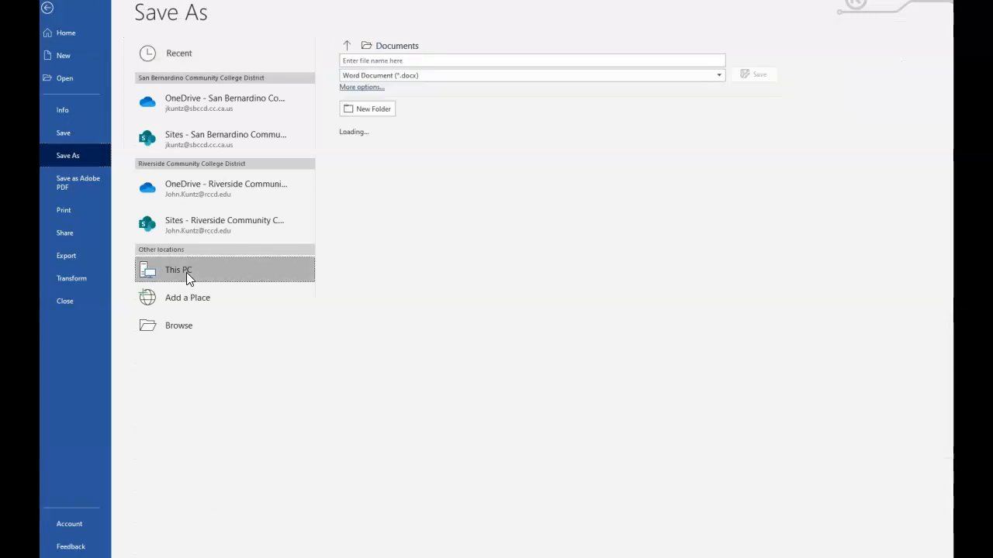
left_click(594, 66)
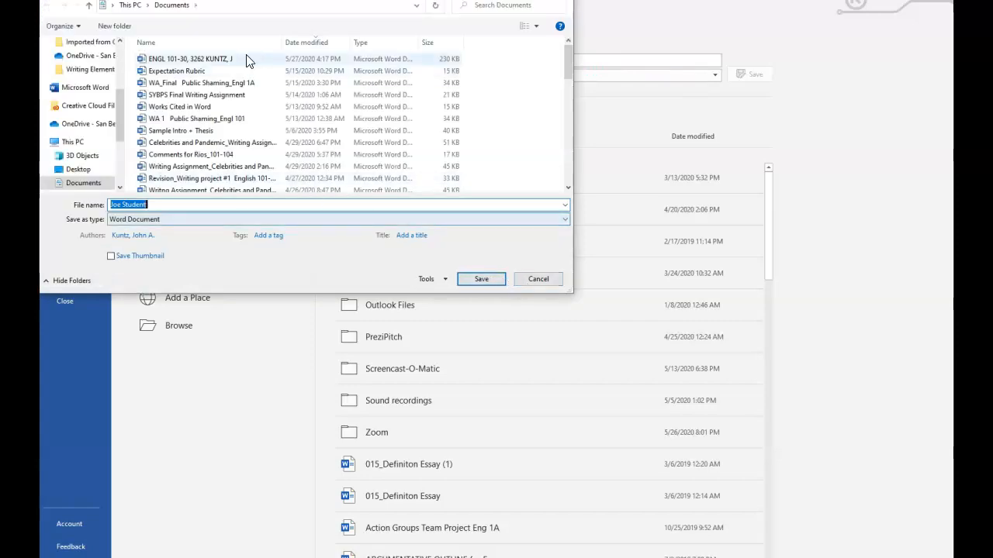
key("BackSpace")
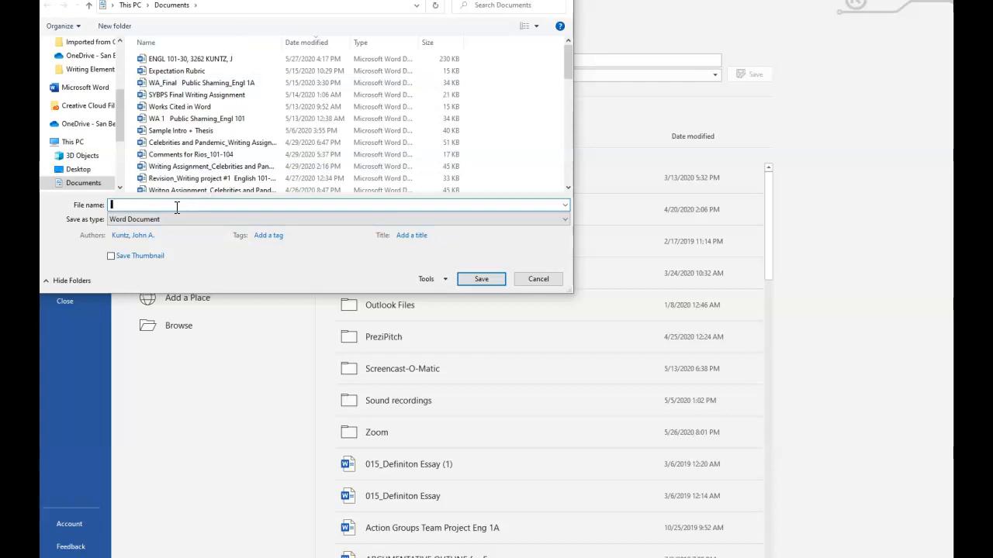
- Name the file "Student Engl 101-30 Summary #1"
type("Student Engl 101-30")
type("W")
key("BackSpace")
key("BackSpace")
key("BackSpace")
key("BackSpace")
key("BackSpace")
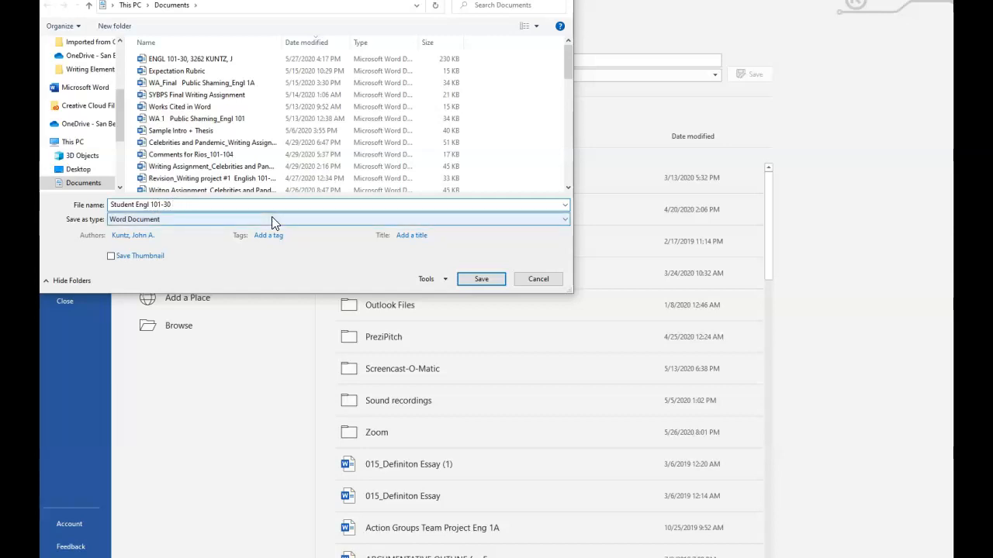
type("Summary #1")
- Choose Word Document as the file type and save the paper
left_click(563, 219)
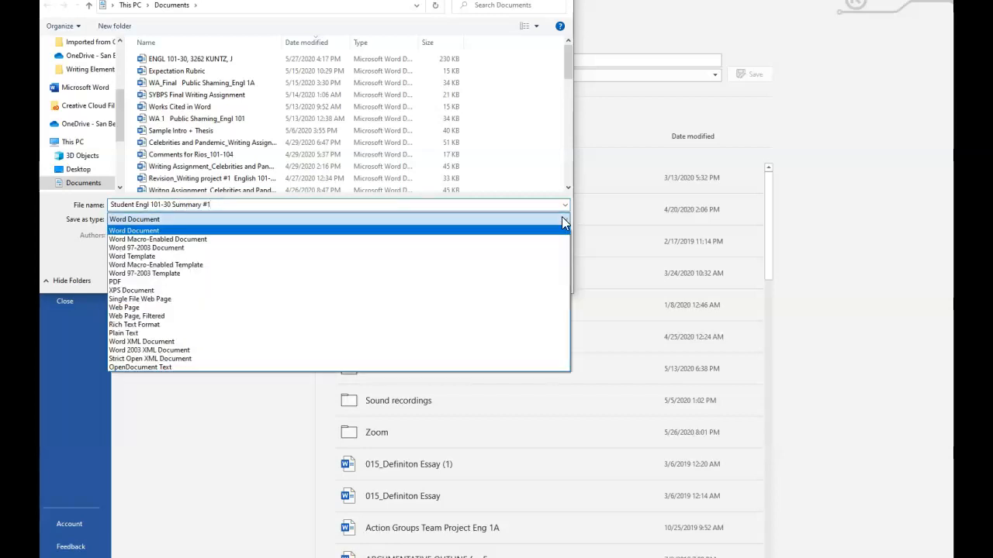
left_click(157, 231)
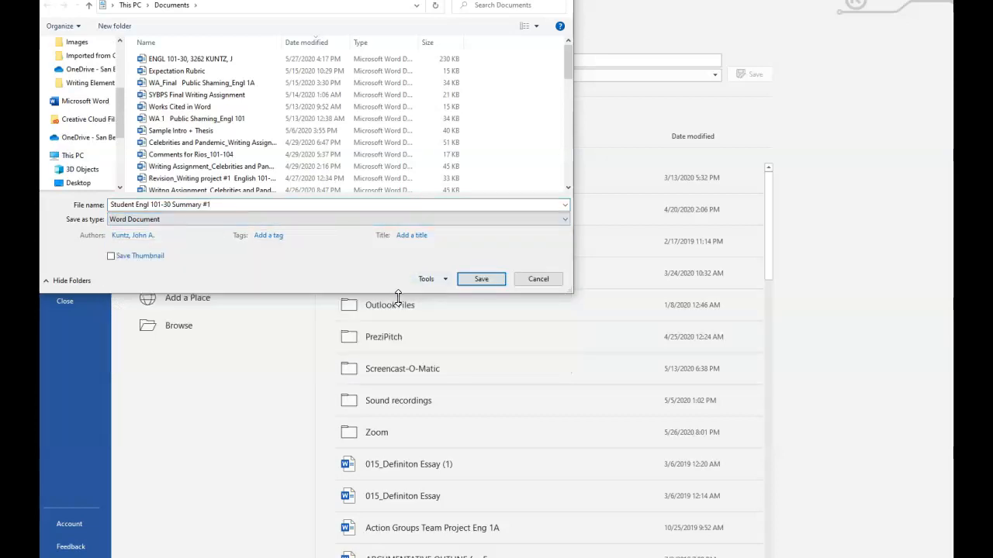
left_click(480, 279)
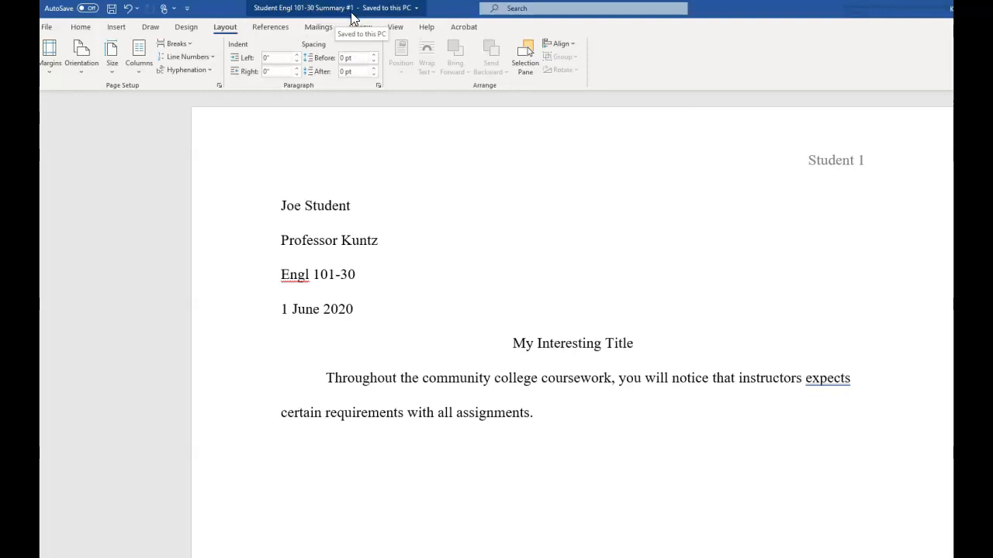
- Examine the file types offered for saving a copy of the paper, including PDF, and return to the document without saving
left_click(47, 27)
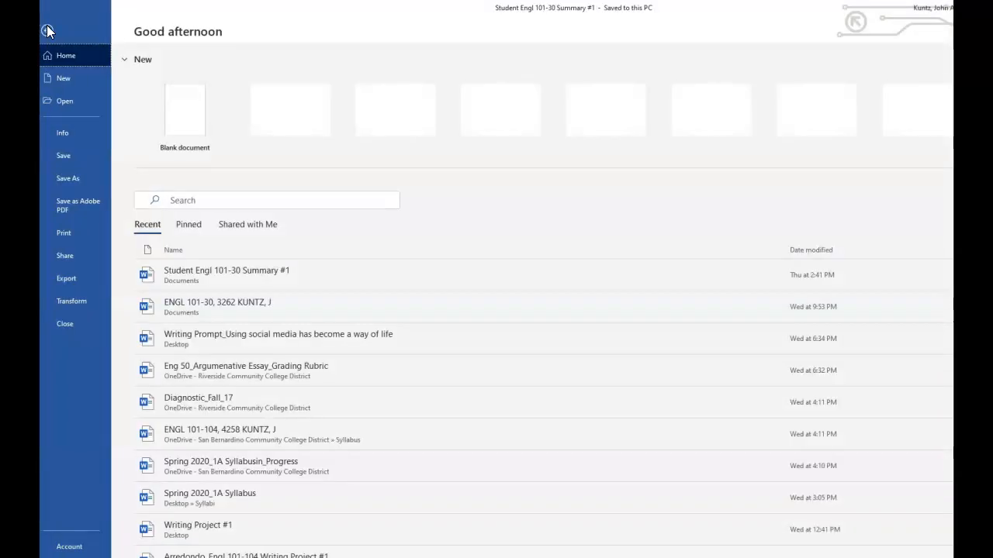
left_click(70, 179)
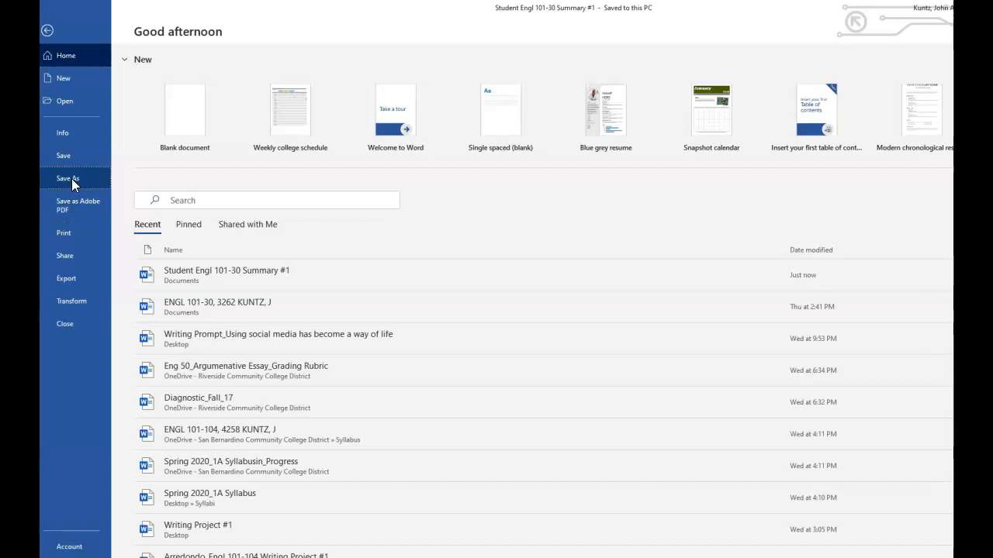
left_click(165, 293)
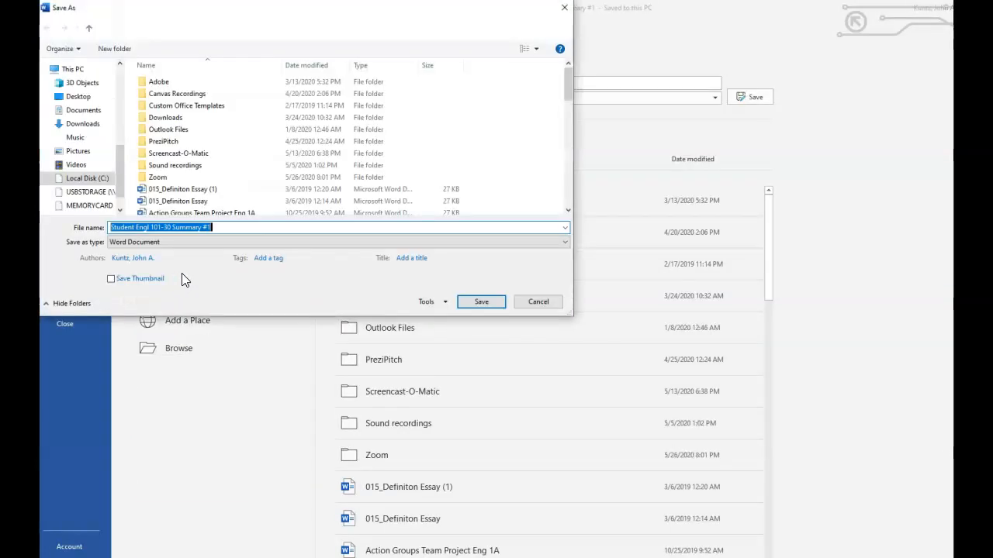
left_click(564, 242)
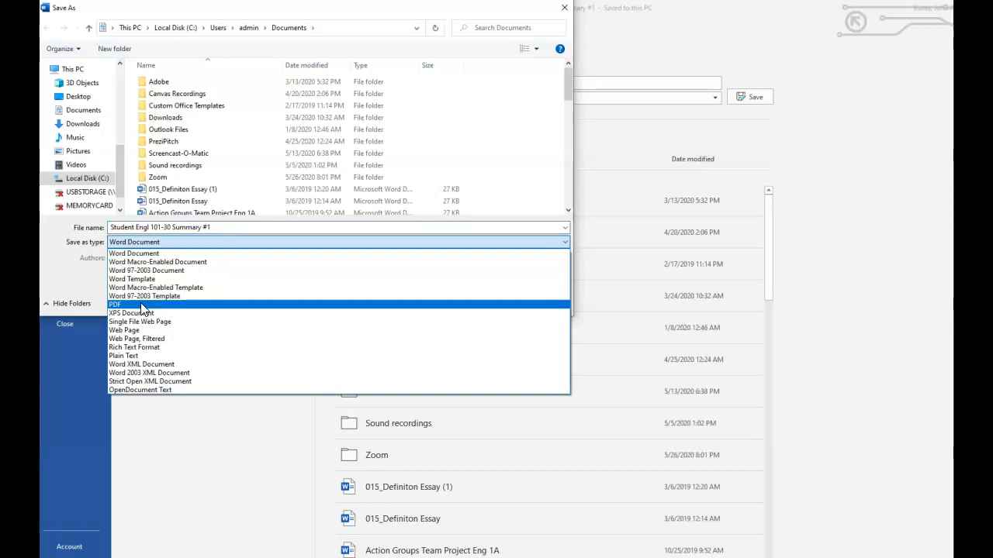
left_click(851, 148)
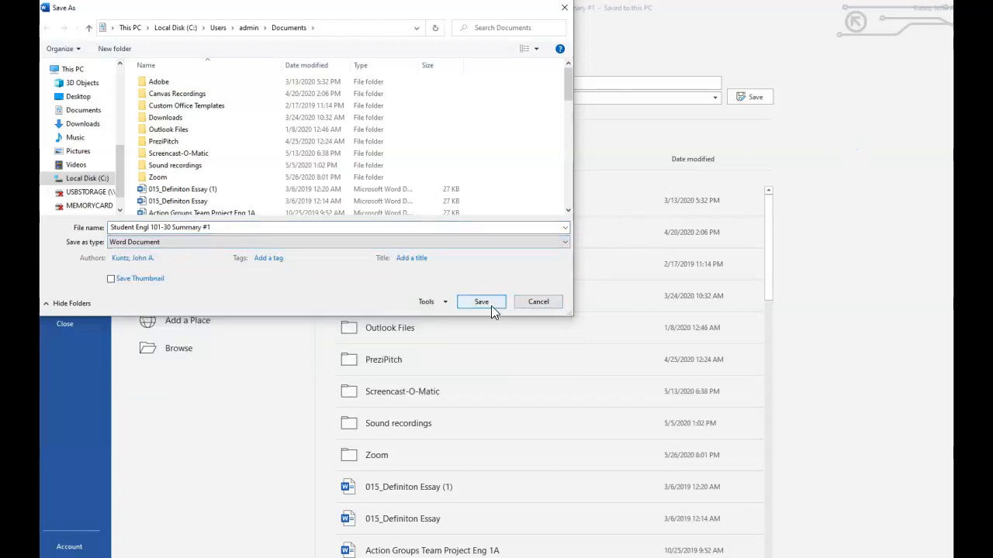
left_click(521, 302)
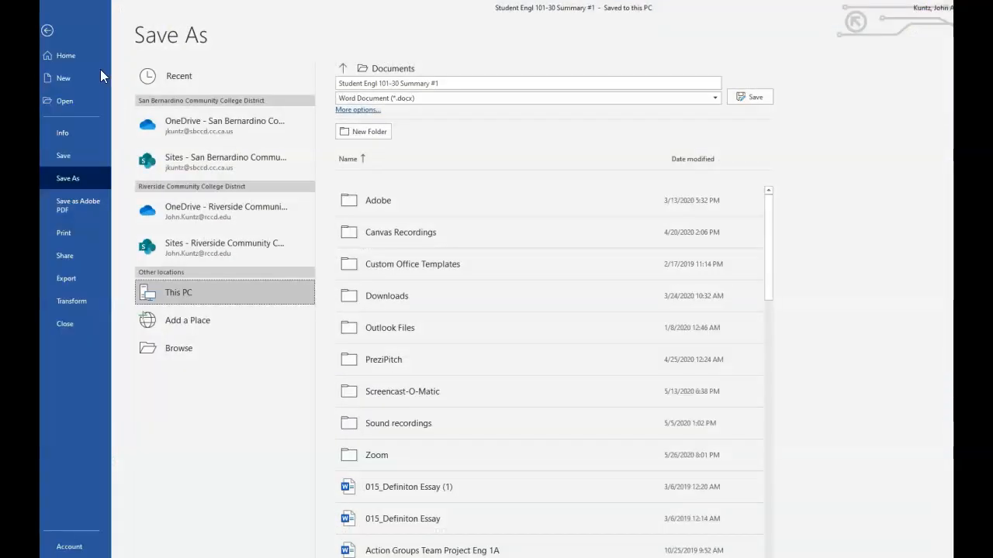
left_click(47, 31)
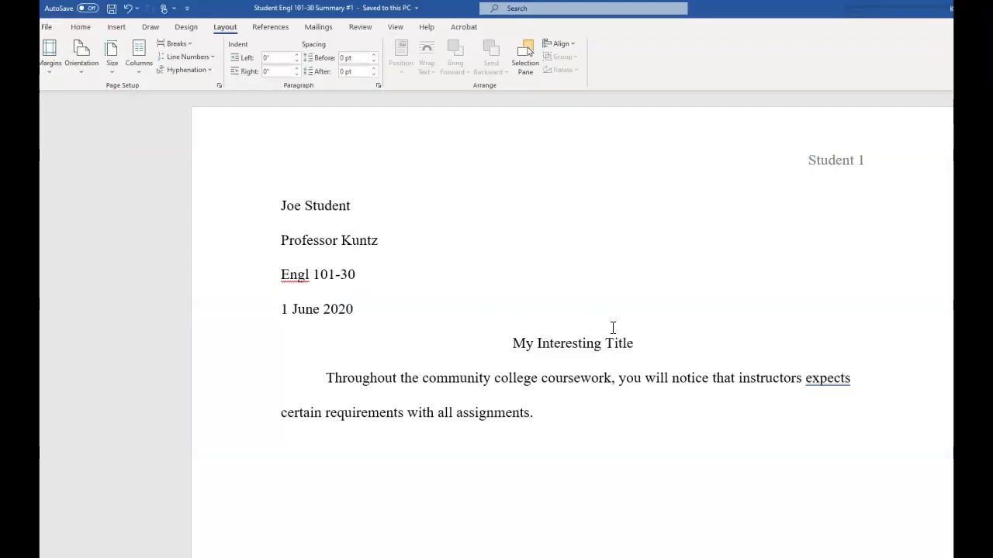